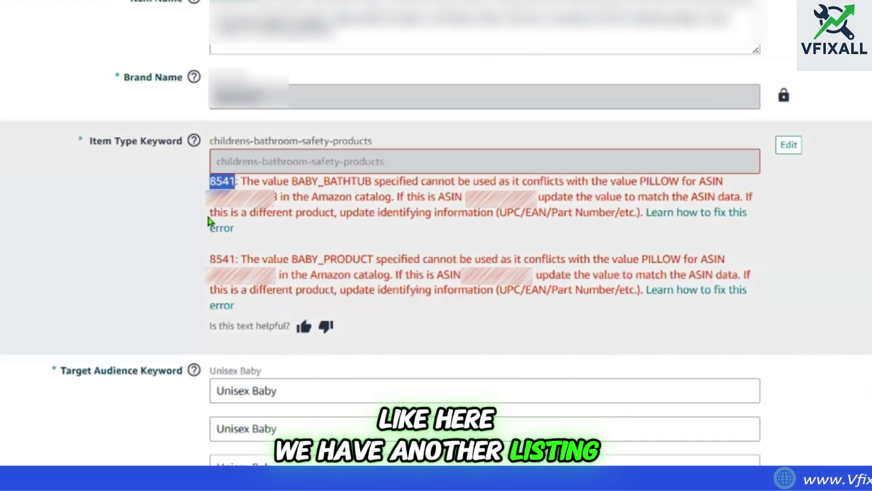
Step: Highlight the 8541 error code and scroll through the error details
left_click_drag(209, 180, 236, 182)
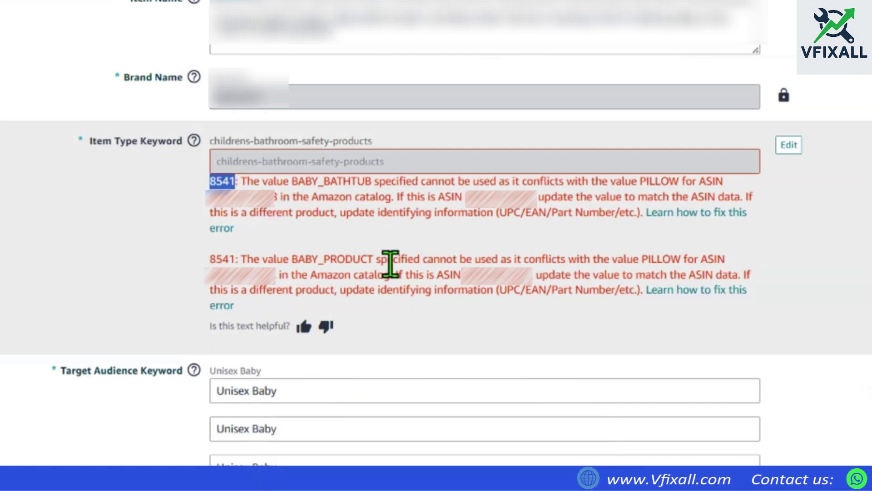
scroll(344, 259, "down", 5)
scroll(309, 286, "down", 3)
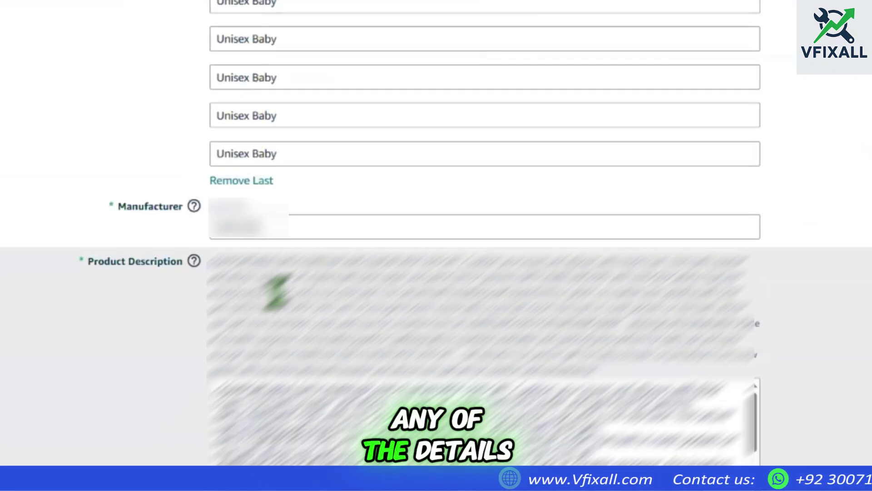
scroll(288, 278, "down", 4)
scroll(313, 241, "up", 8)
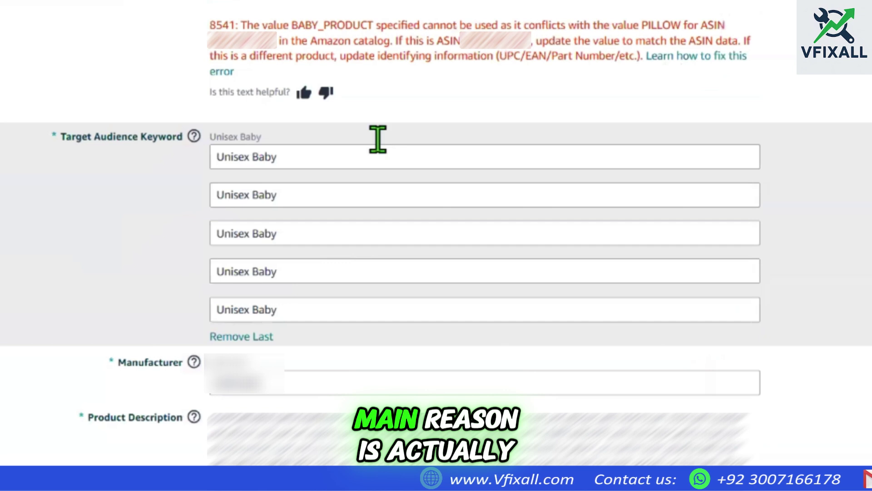
scroll(376, 138, "up", 5)
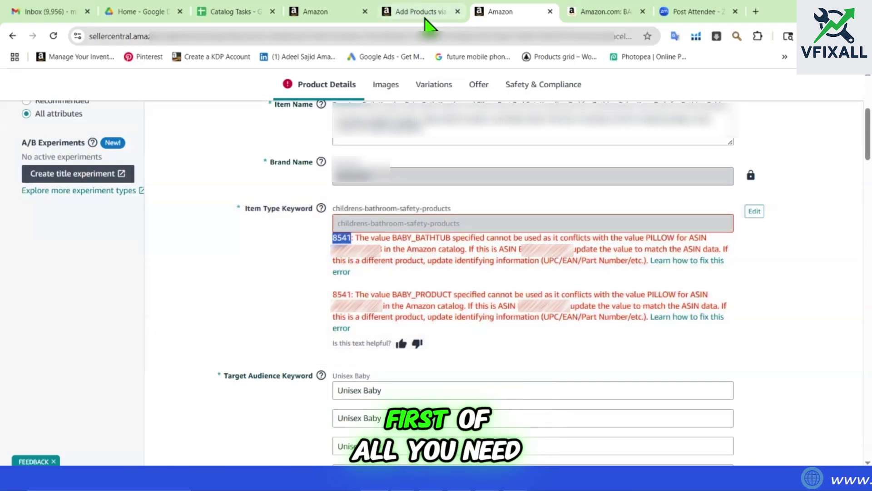
Step: On Add Products via Upload, open the Update product details guidance from the template downloads
left_click(427, 14)
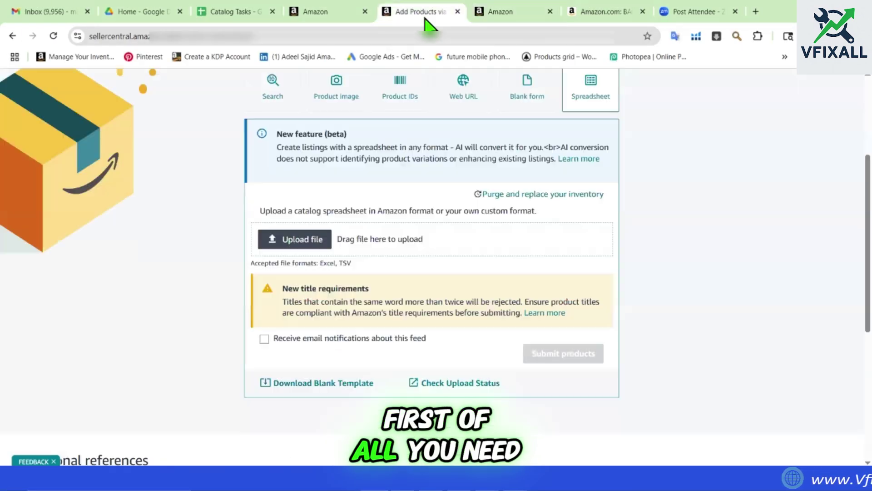
scroll(643, 286, "up", 4)
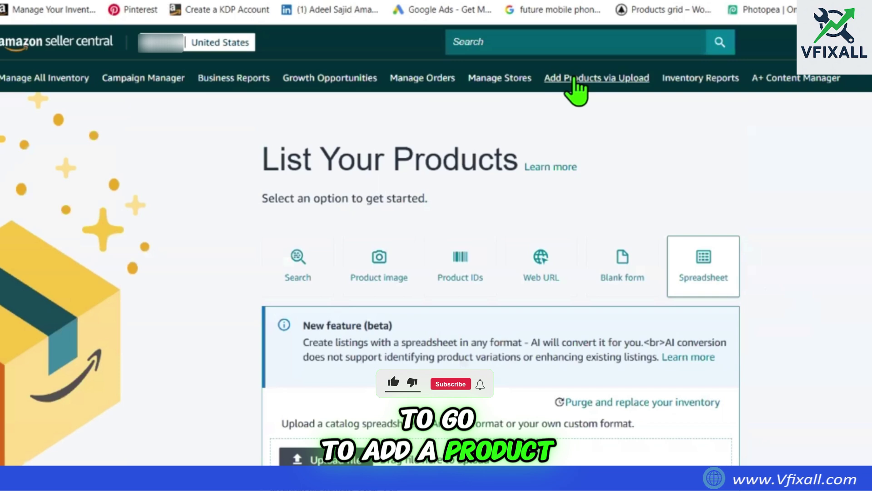
scroll(795, 277, "down", 5)
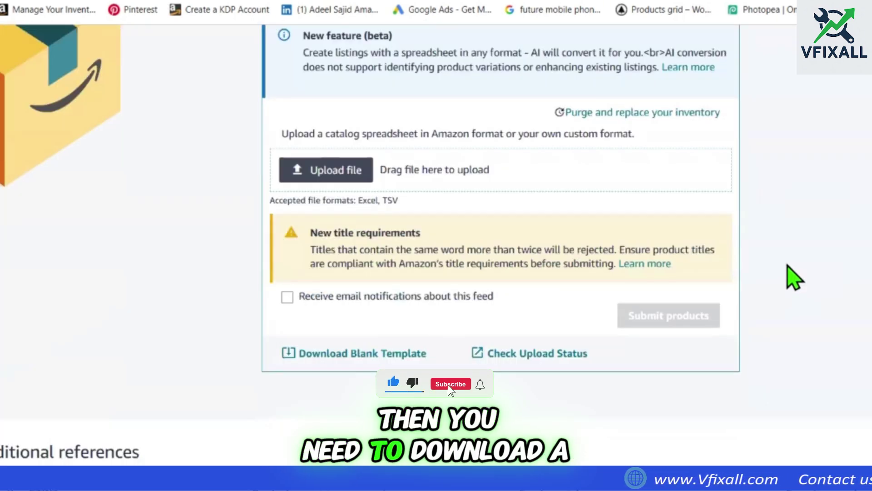
left_click(400, 354)
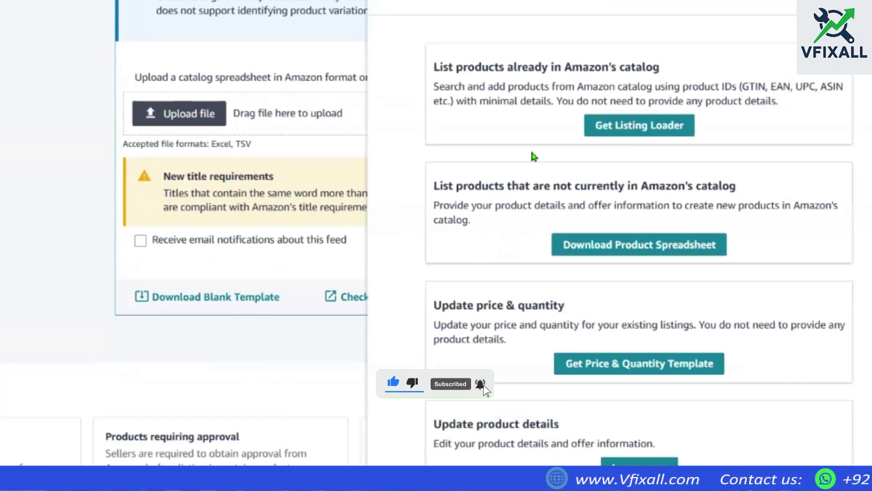
scroll(681, 208, "down", 3)
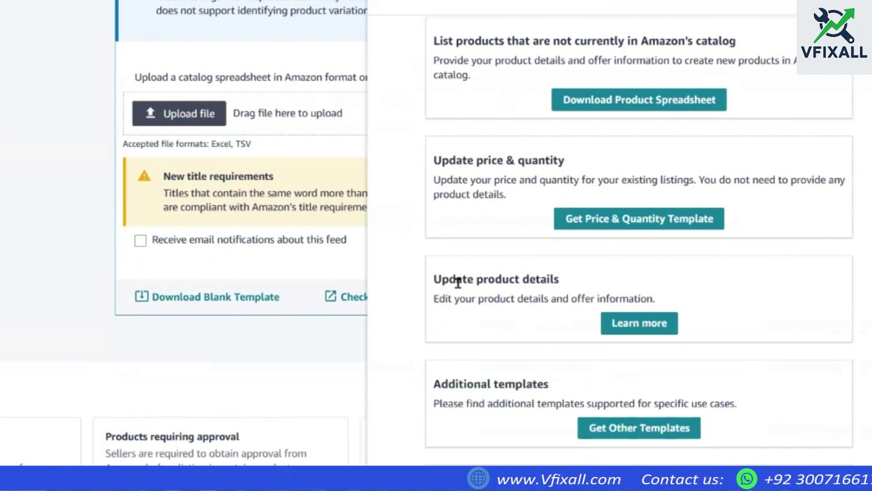
left_click(626, 323)
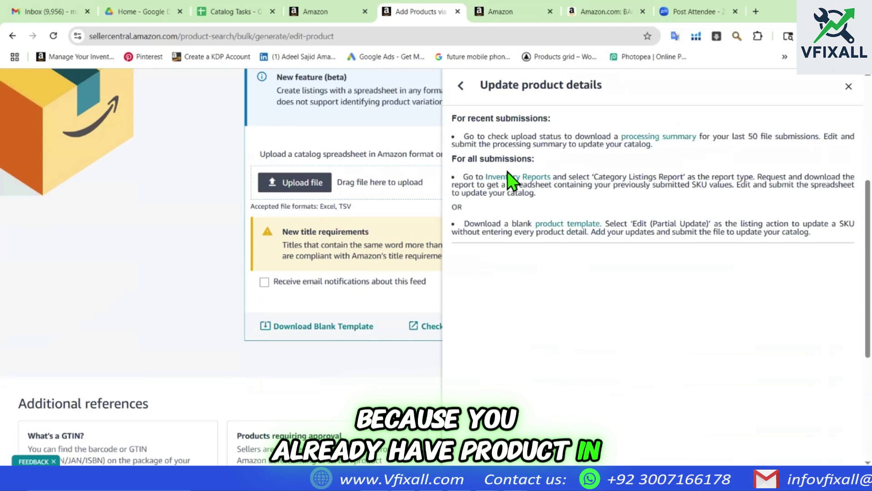
Step: Open the Spreadsheet download, search product types for 'cat shelf', then switch to category browsing
left_click(572, 225)
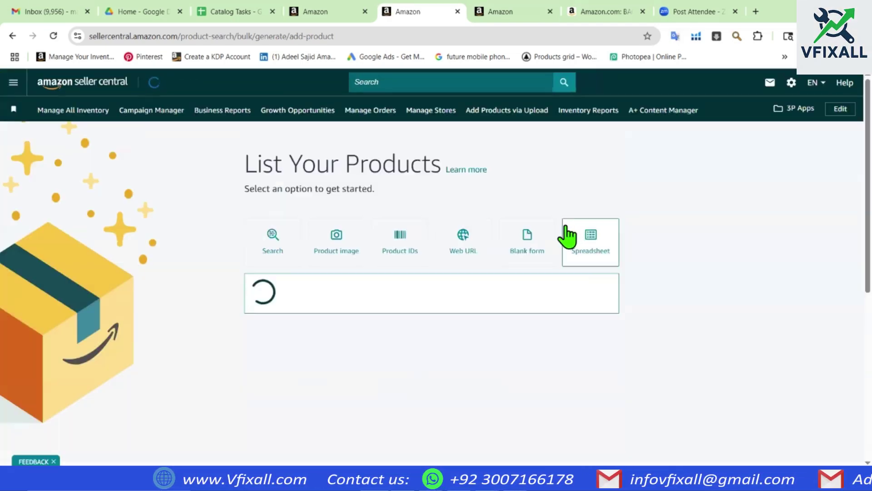
left_click(564, 230)
scroll(665, 232, "down", 3)
left_click(526, 152)
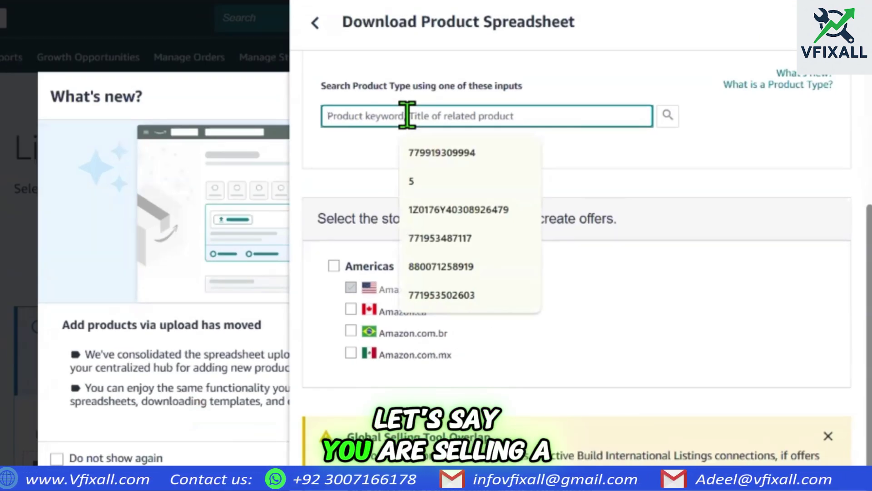
type("cat shelf")
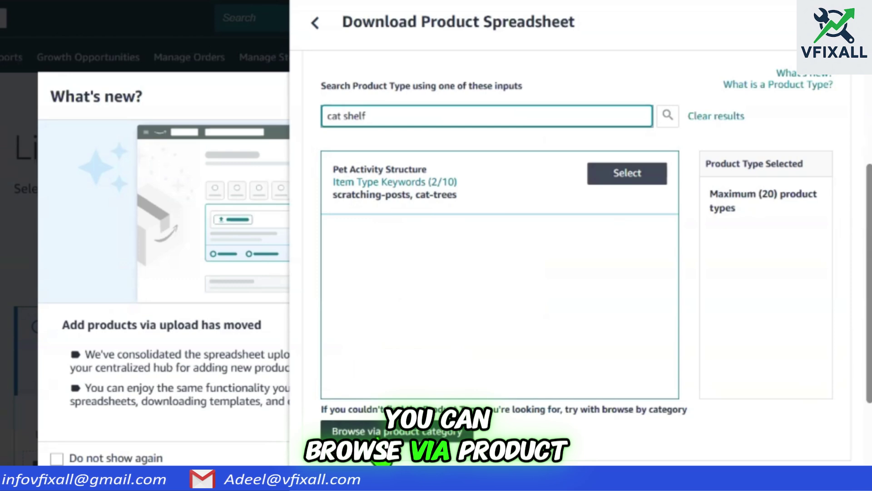
left_click(420, 432)
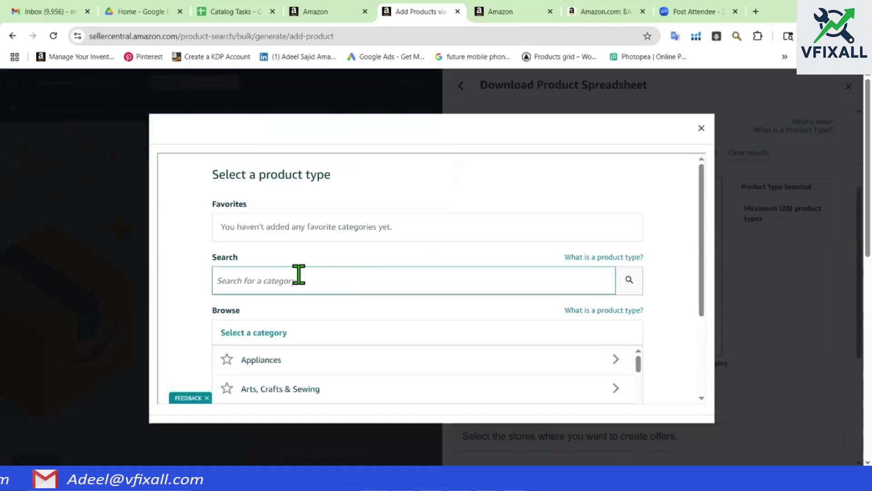
Step: Search categories for 'cat shelf' and select PET BED MAT (Hammocks) as the product type
scroll(298, 273, "down", 1)
left_click(259, 218)
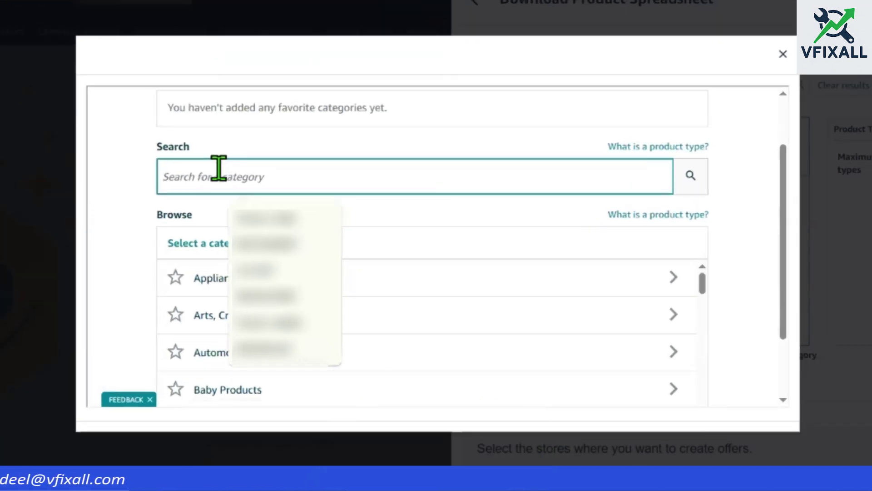
type("cat")
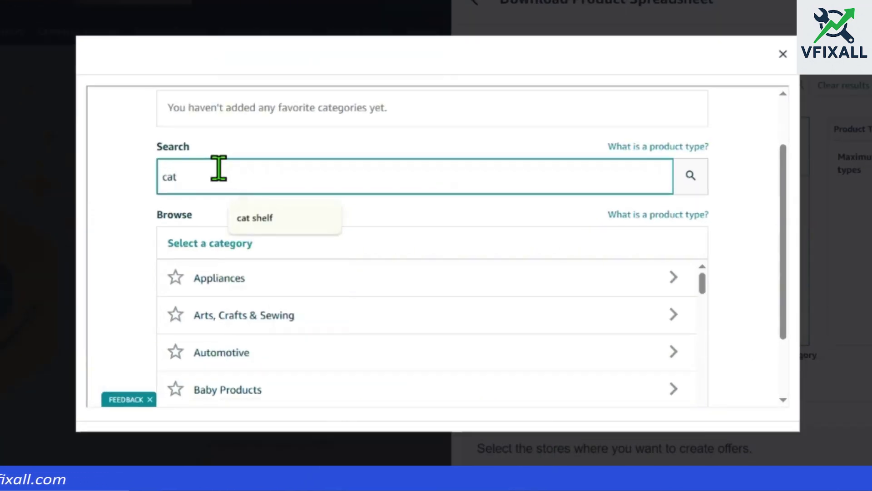
left_click(265, 218)
left_click(695, 178)
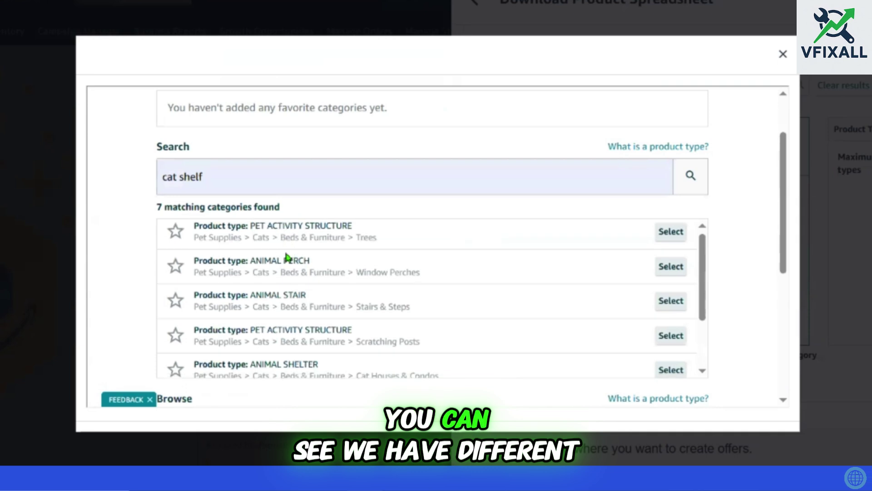
scroll(288, 255, "down", 2)
scroll(331, 220, "down", 3)
scroll(386, 236, "up", 2)
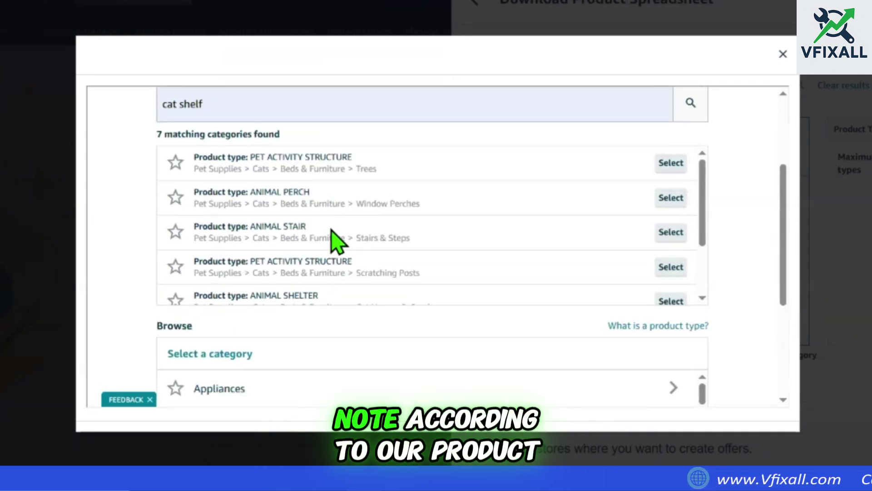
scroll(426, 209, "down", 3)
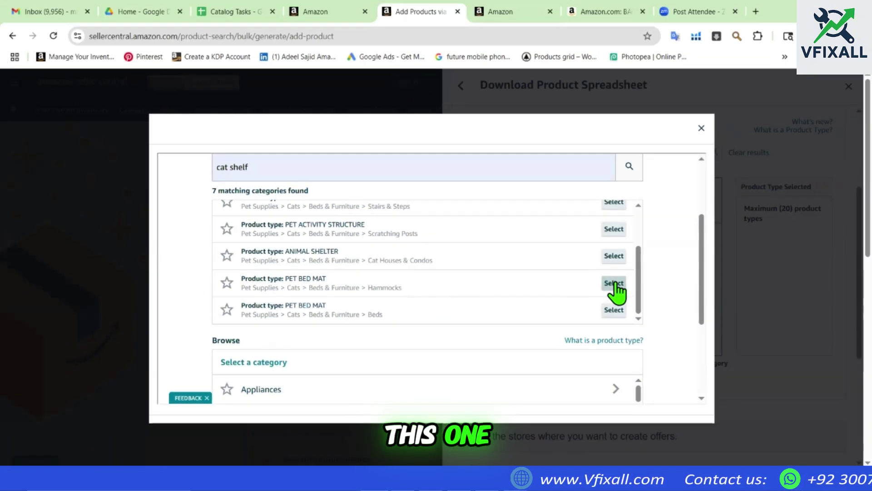
left_click(670, 253)
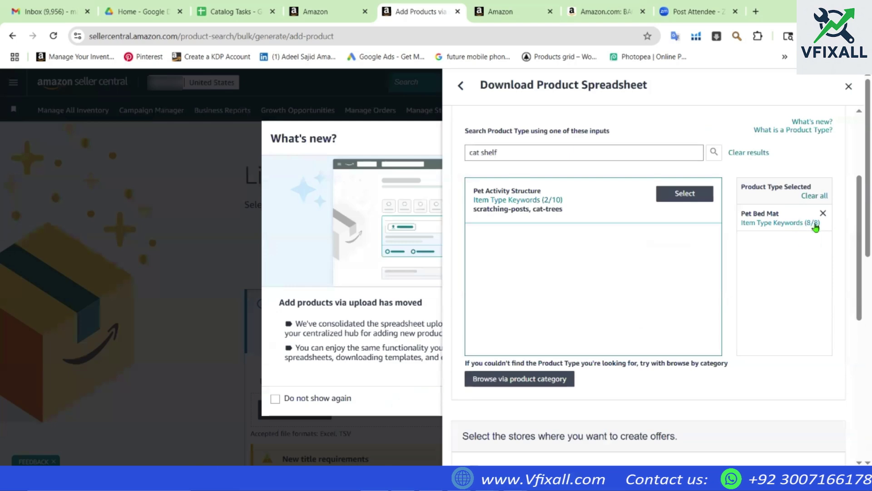
scroll(752, 324, "down", 10)
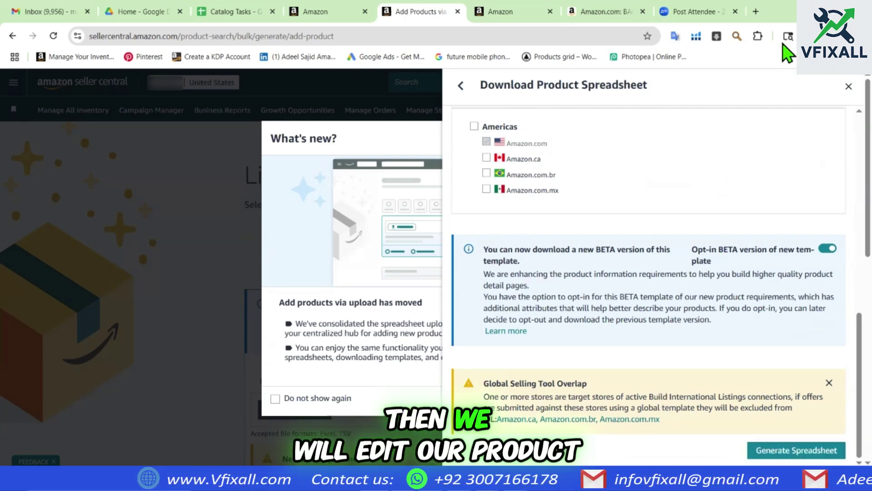
Step: Open the downloaded PET_BED_MAT template in Excel, enable editing and go to the Template sheet
left_click(704, 89)
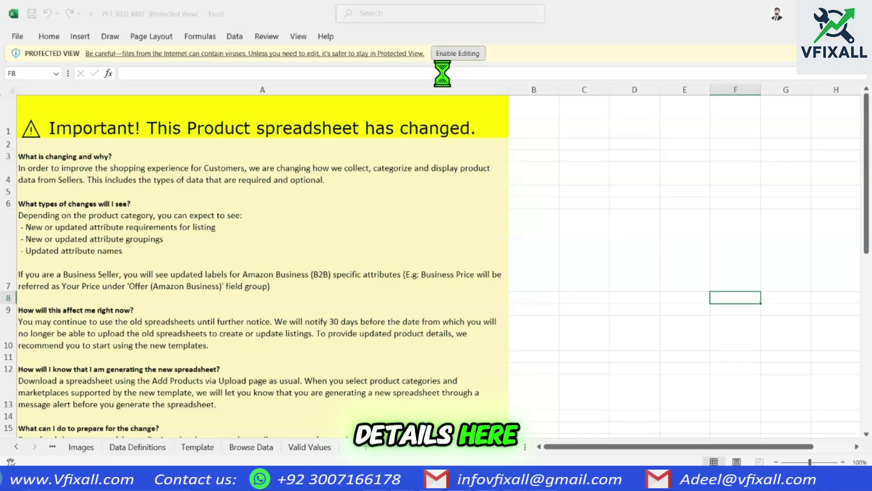
left_click(457, 53)
left_click(197, 447)
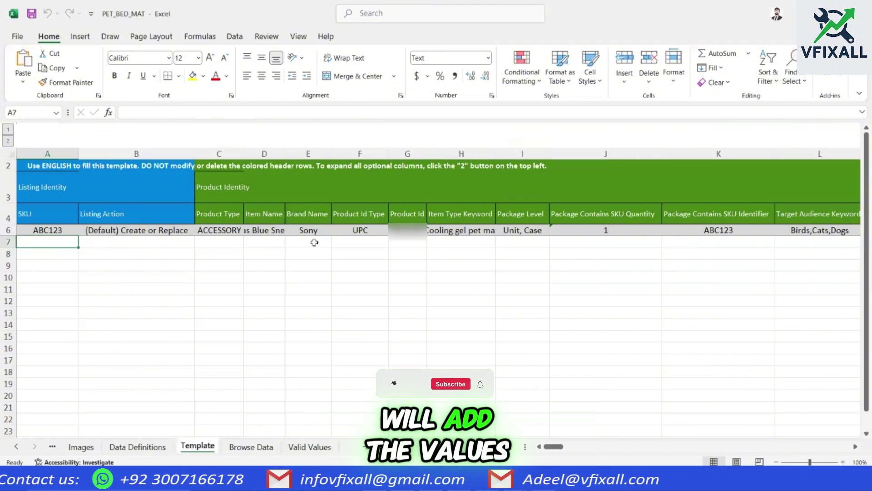
left_click_drag(555, 446, 66, 424)
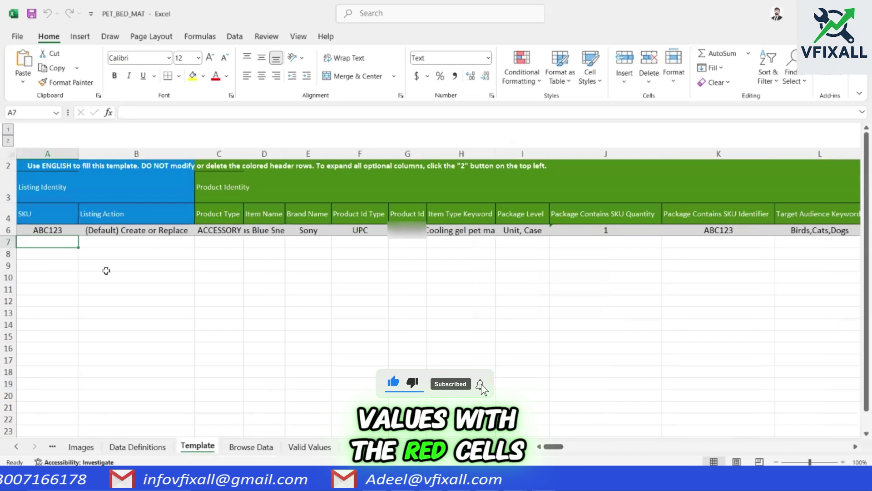
Step: Set row 7 to listing action Edit (Partial Update) and product type PET_BED_MAT
left_click(135, 243)
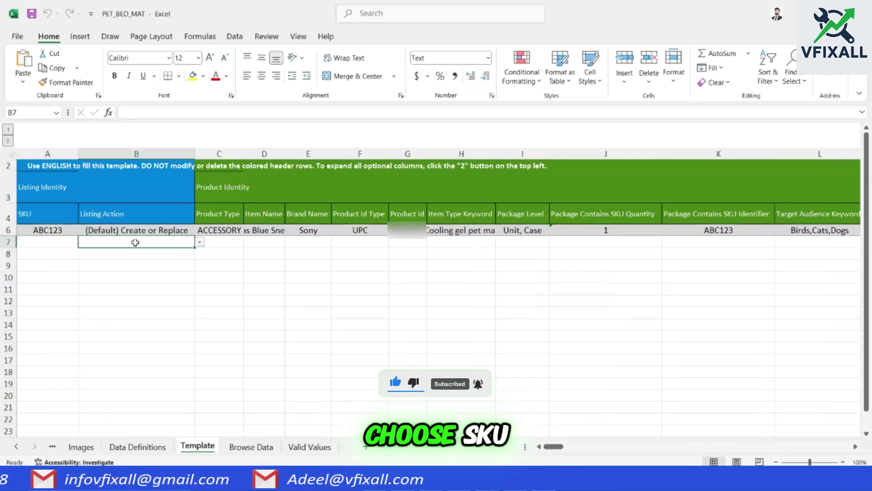
left_click(199, 242)
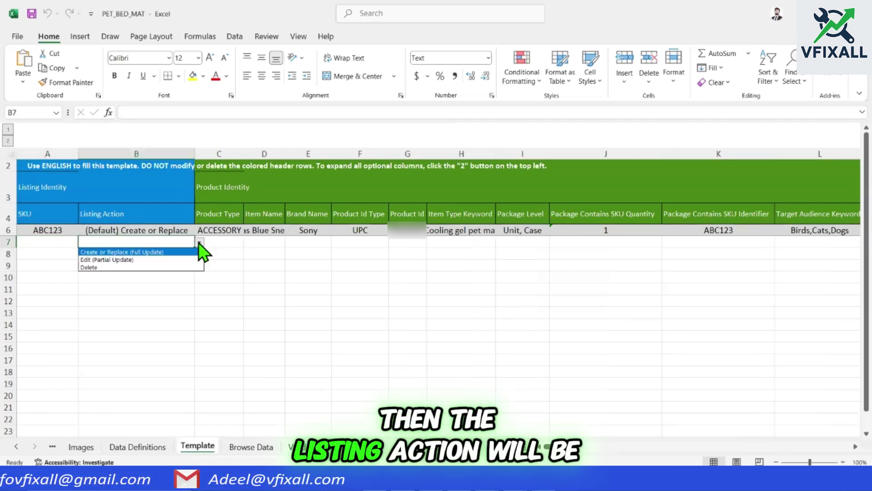
left_click(137, 259)
left_click(250, 310)
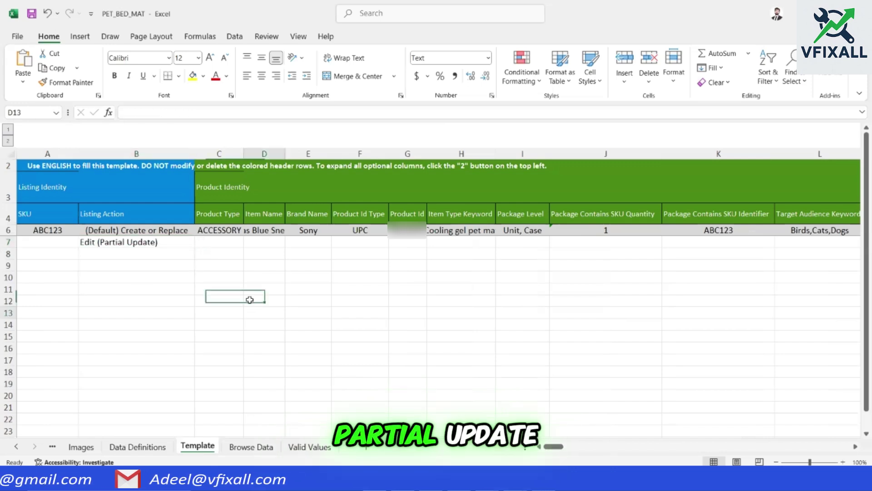
left_click(228, 242)
left_click(249, 242)
left_click(222, 252)
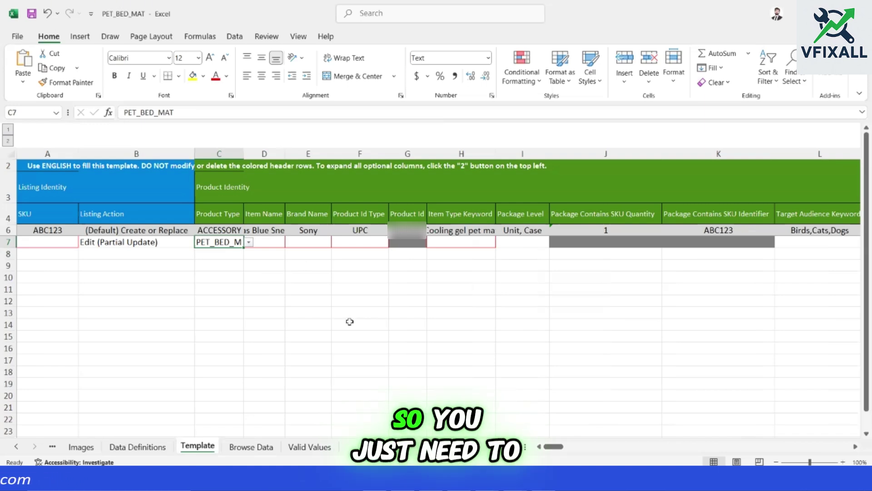
Step: Check row 7's Item Name, Product Id Type and Item Type Keyword cells, then return to Chrome
left_click(265, 242)
left_click(343, 246)
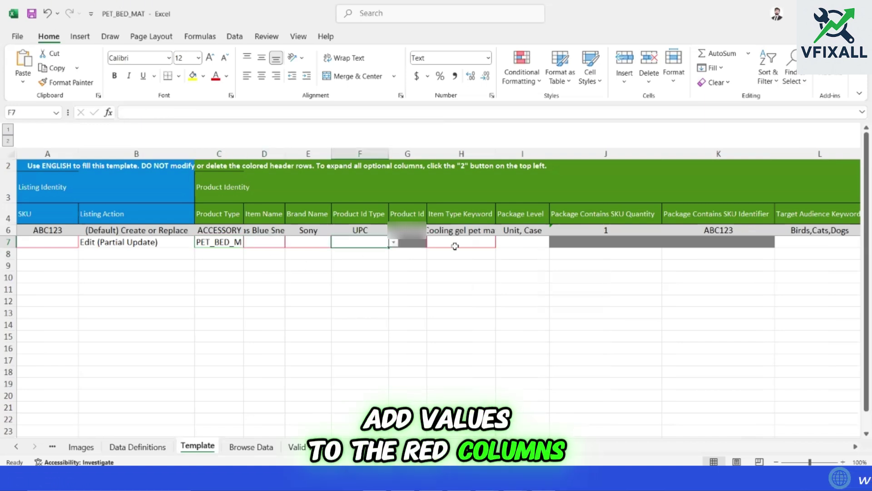
key("Down")
key("Down")
key("Down")
key("Down")
key("Down")
key("Down")
key("Down")
key("Down")
left_click(461, 240)
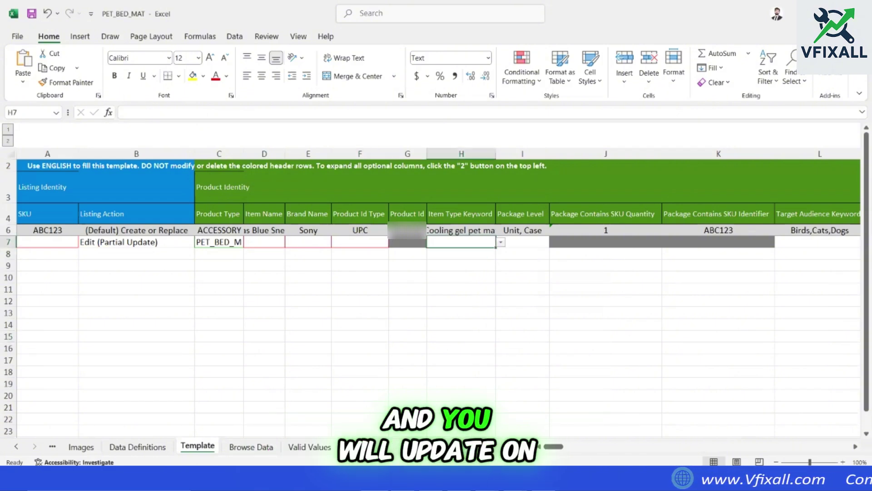
key("alt+Tab")
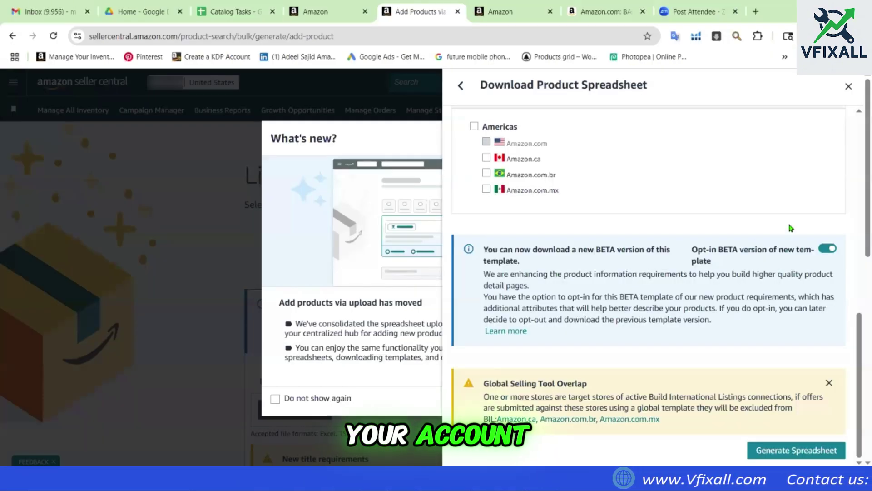
Step: Close the template panel and What's new notice, then scroll the Add Products page
left_click(460, 85)
left_click(218, 201)
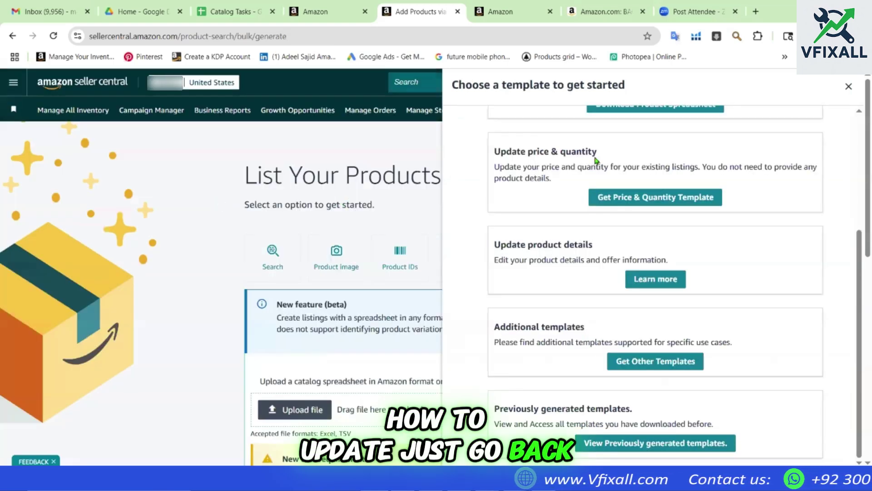
key("Escape")
scroll(645, 227, "down", 5)
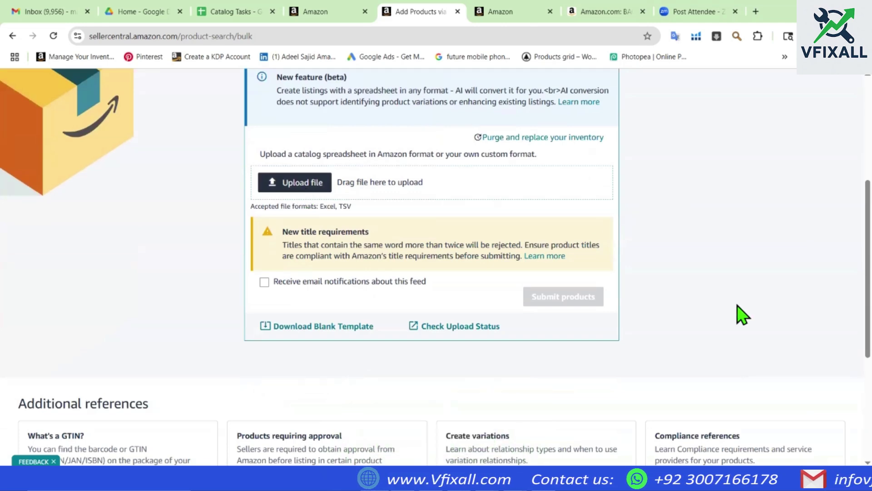
scroll(647, 316, "up", 5)
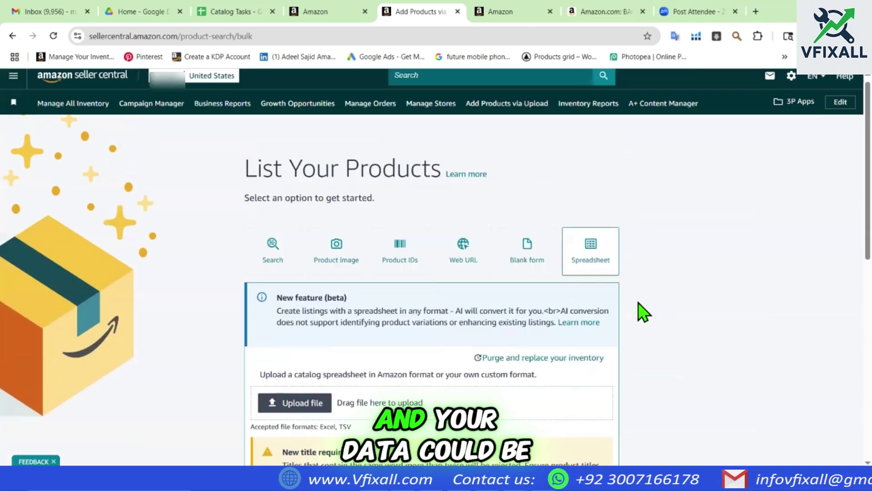
scroll(644, 312, "up", 1)
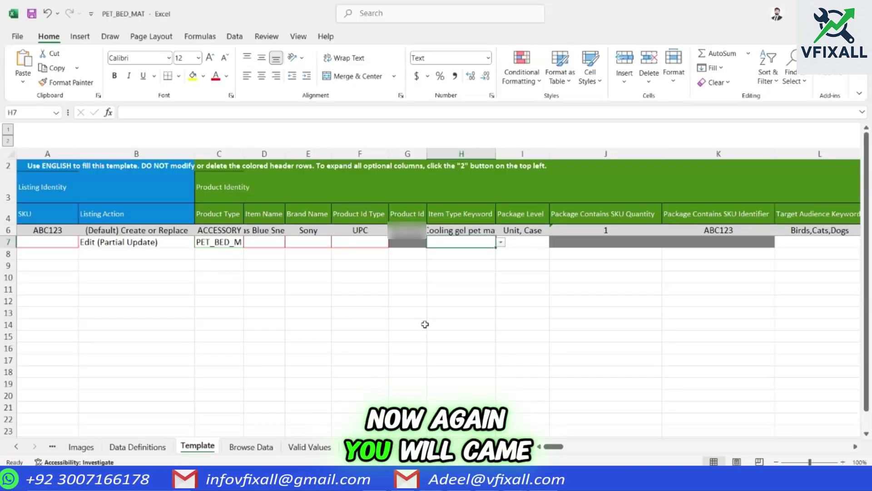
Step: Switch B7 to Create or Replace (Full Update) and inspect later row 7 columns like Number of Items
left_click(136, 242)
left_click(200, 242)
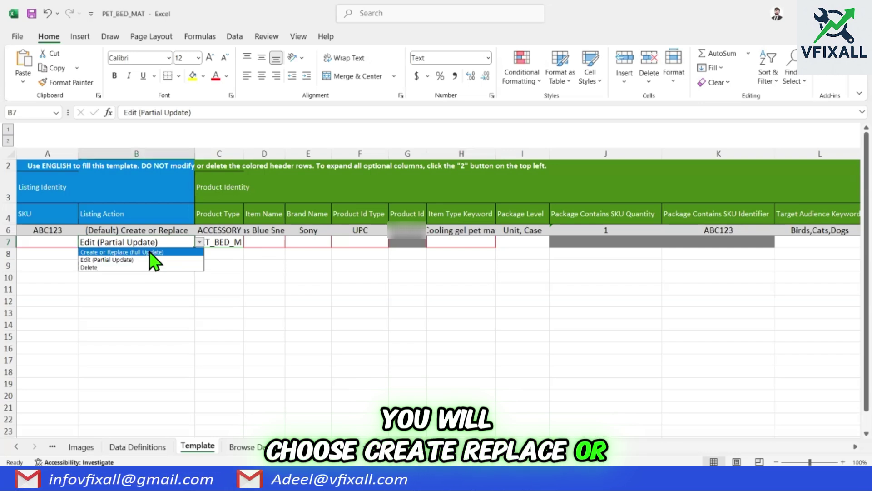
left_click(149, 252)
left_click(57, 246)
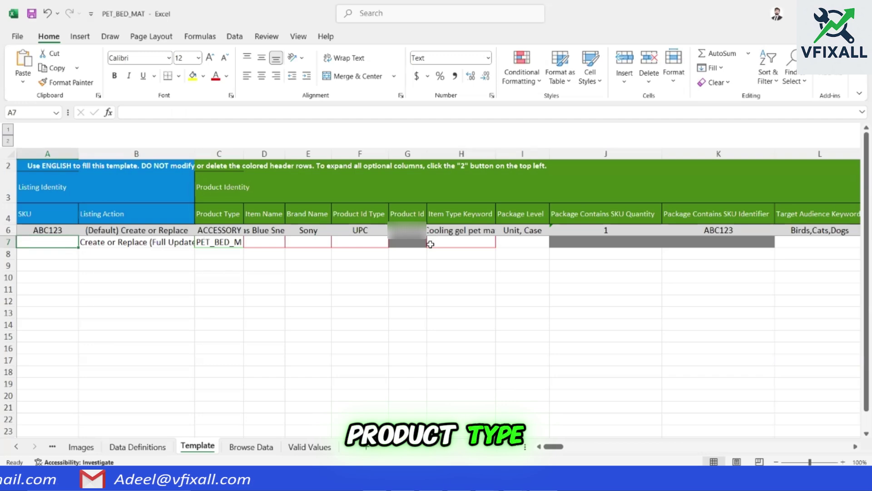
left_click_drag(558, 447, 650, 455)
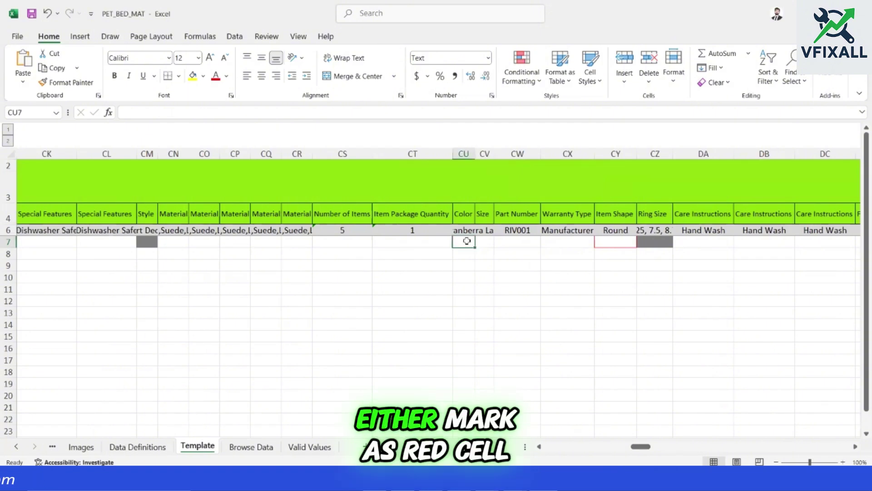
left_click(348, 239)
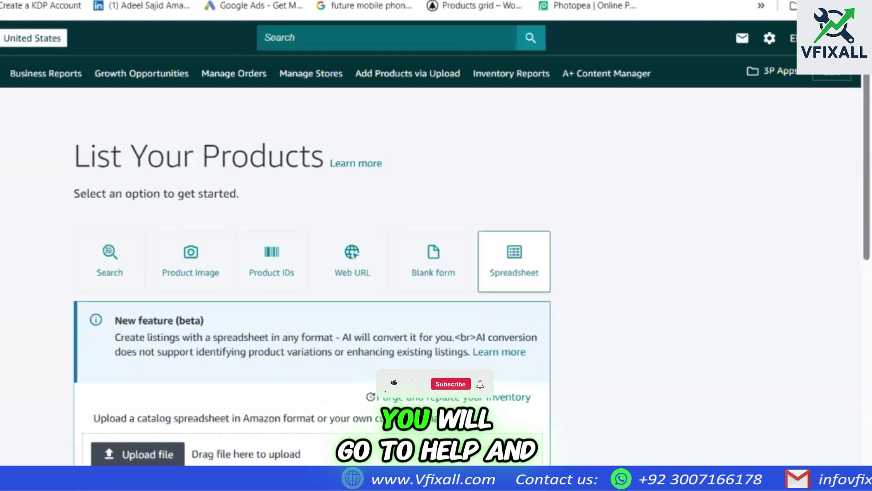
Step: Start a Help case for a title update, select the ASIN field, then view the listing's 8541 errors
left_click(843, 82)
left_click(766, 79)
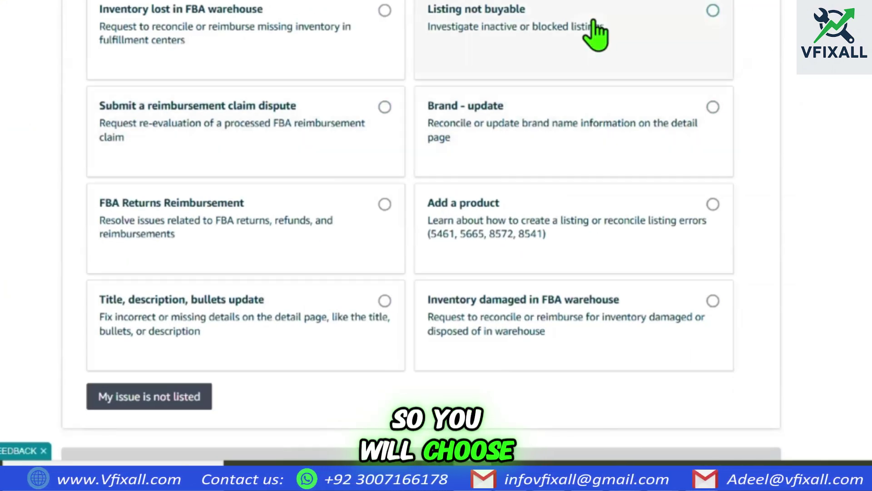
left_click(307, 325)
scroll(414, 283, "down", 2)
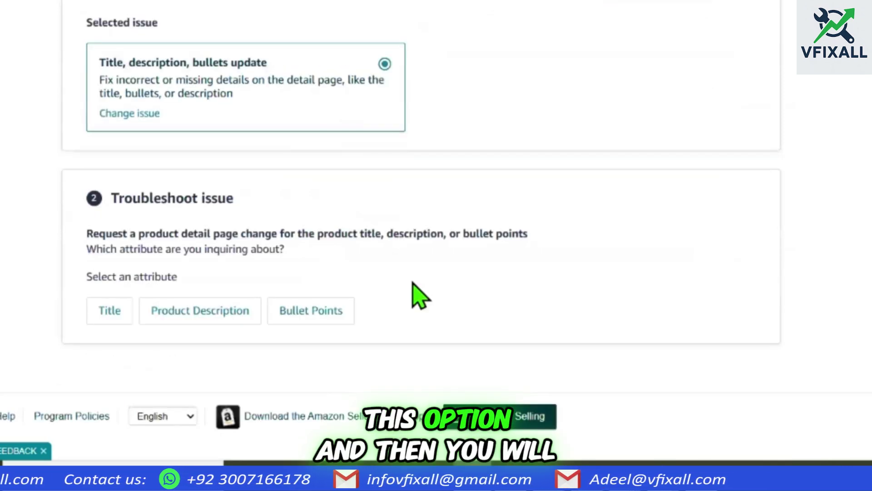
left_click(104, 310)
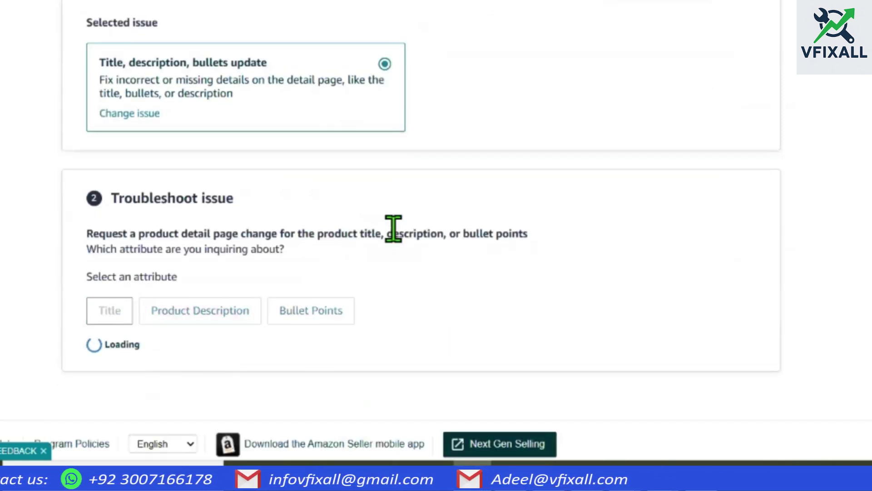
scroll(394, 228, "down", 3)
left_click(211, 273)
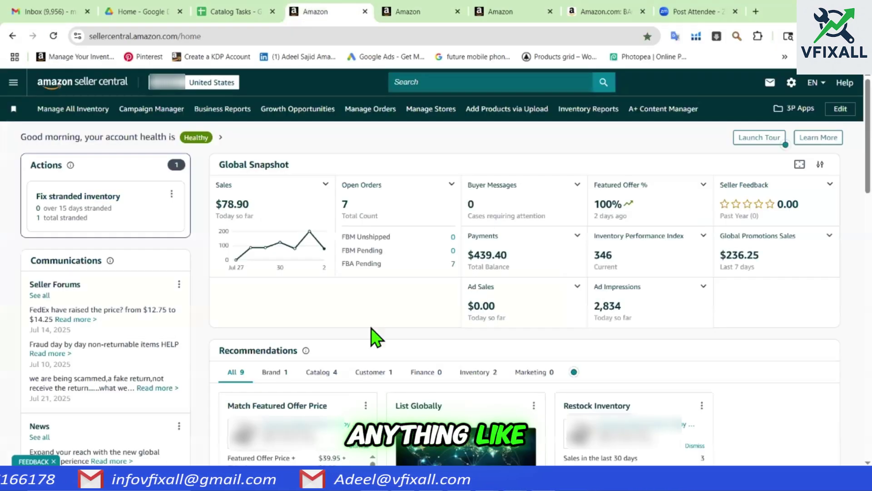
scroll(273, 305, "down", 3)
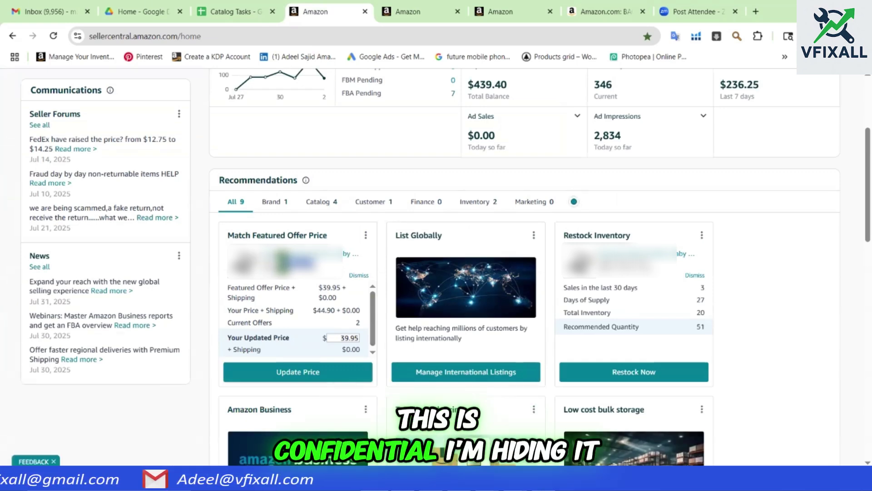
key("ctrl+Tab")
key("ctrl+Tab")
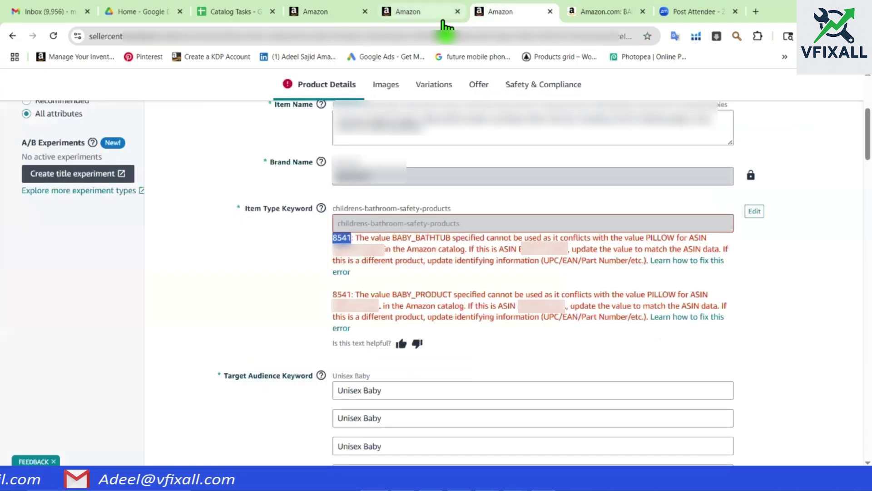
Step: Continue with the ASIN, copy the current item name, and paste it into New Product Information
left_click(443, 19)
left_click(132, 361)
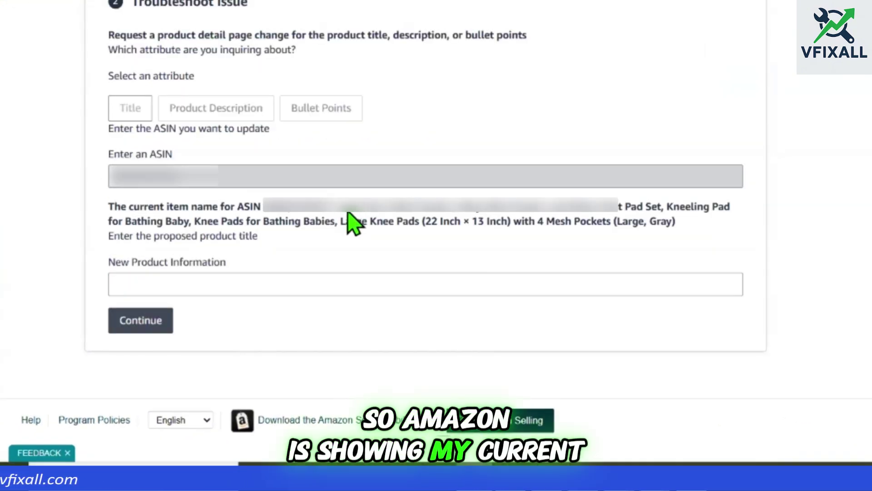
left_click_drag(348, 212, 691, 226)
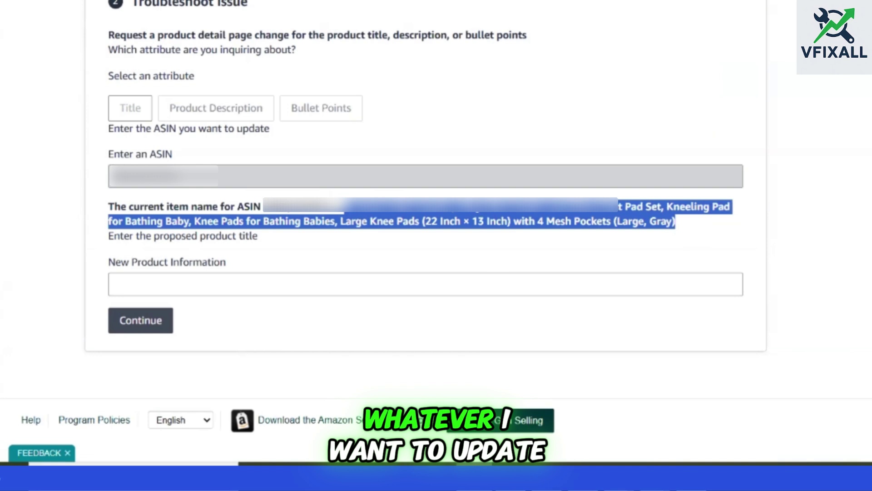
left_click(235, 286)
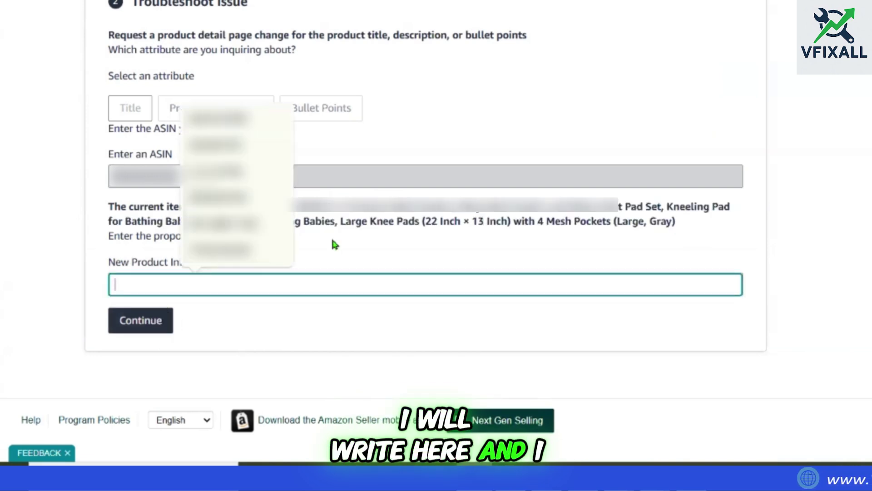
left_click(353, 218)
left_click_drag(387, 213, 681, 243)
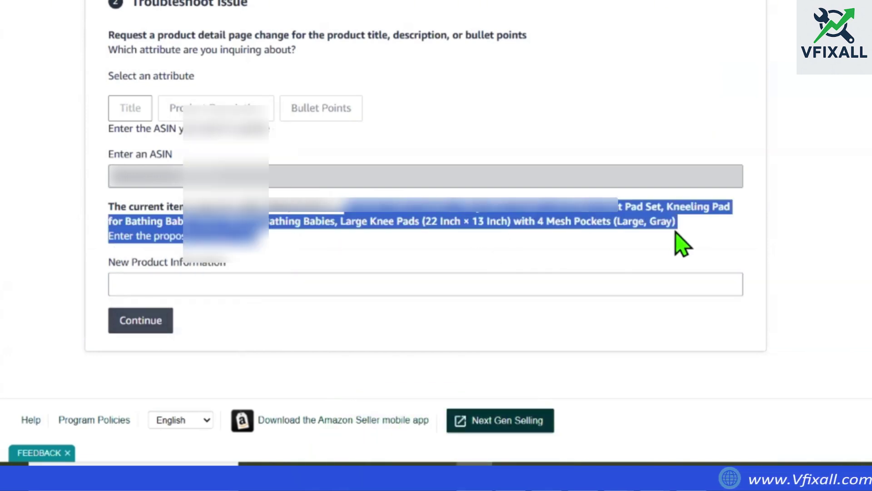
left_click(277, 286)
key("ctrl+v")
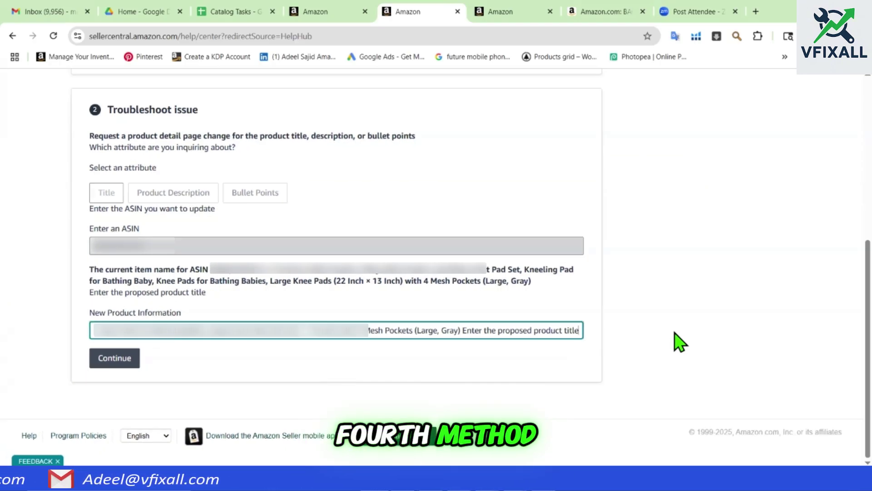
Step: Open Manage All Inventory from the home tab, view the error screenshot, and open the main menu
left_click(327, 18)
scroll(249, 195, "up", 3)
left_click(68, 111)
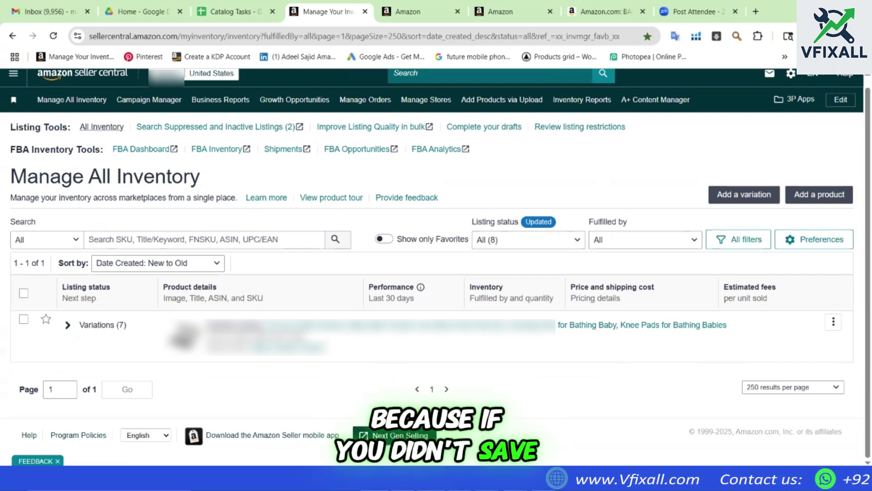
mouse_move(402, 481)
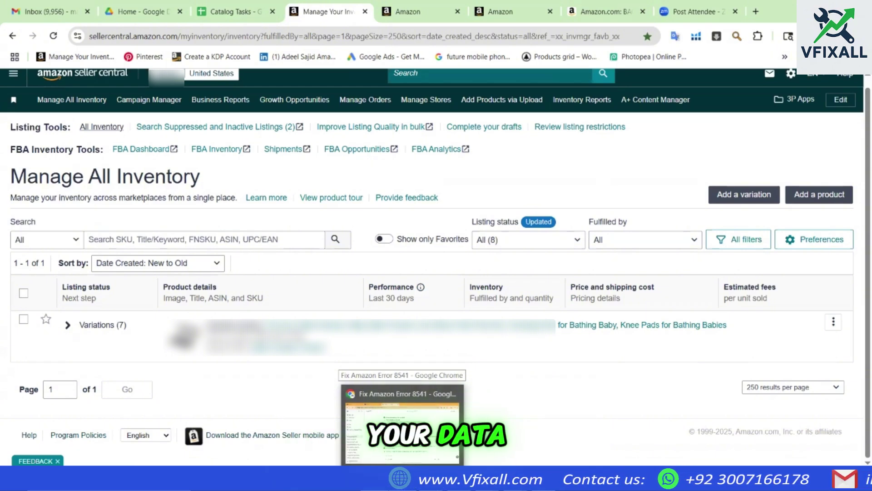
mouse_move(487, 481)
left_click(484, 437)
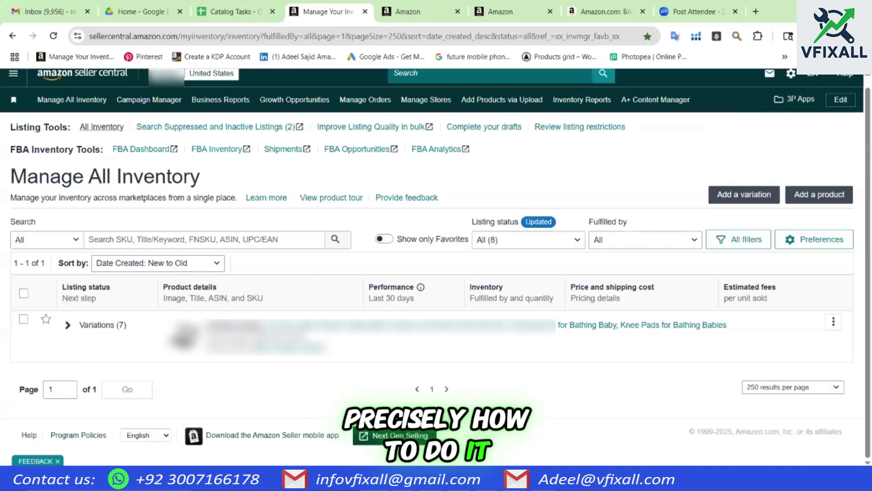
left_click(10, 75)
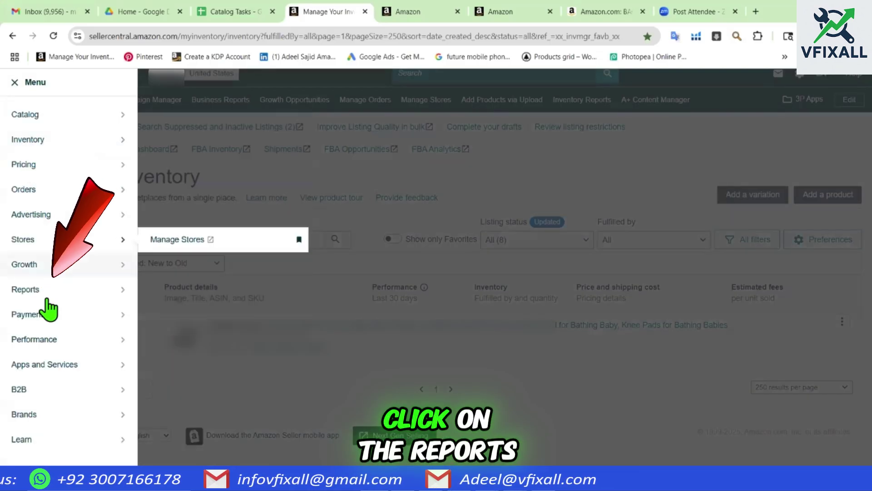
Step: Under Reports > Inventory Reports, choose a report type and request a new inventory report
mouse_move(82, 294)
left_click(186, 378)
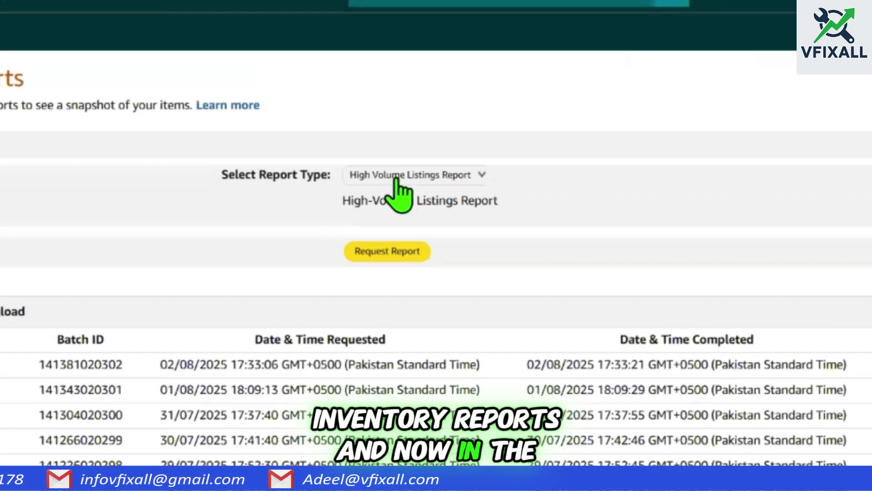
left_click(399, 203)
left_click(401, 328)
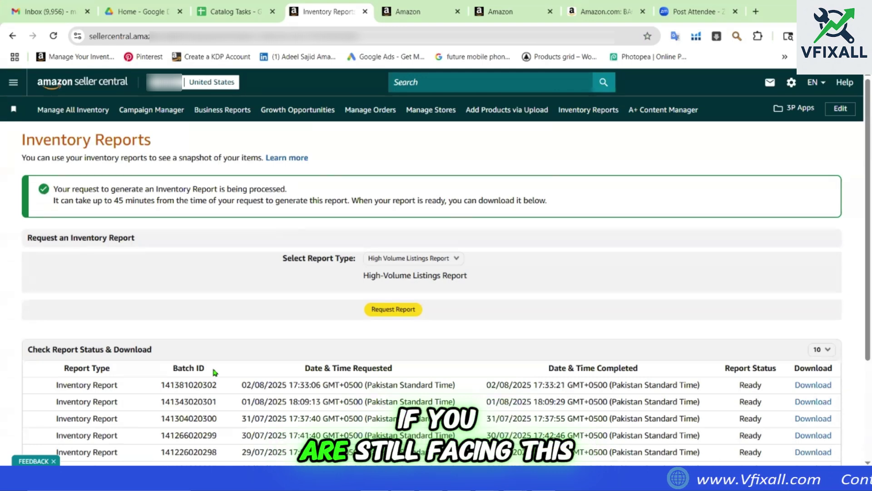
Step: Bring up the '8541 Error.png' screenshot from Photos showing the rejected Product Name
mouse_move(487, 482)
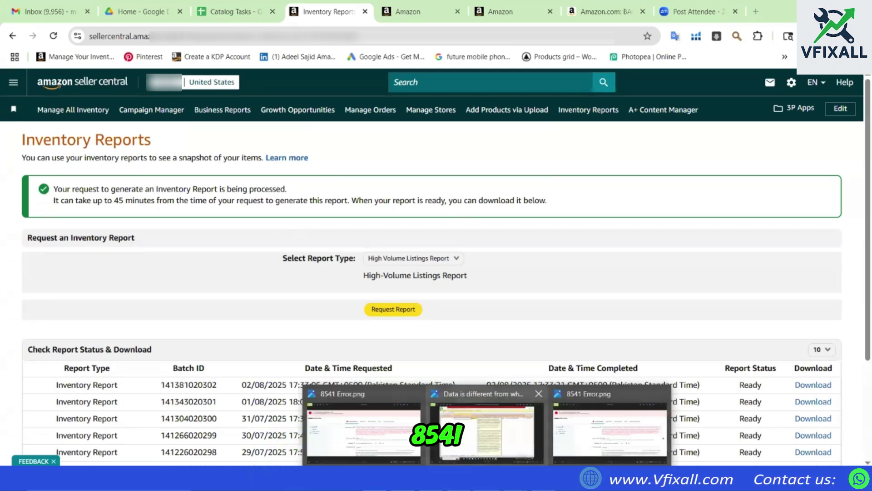
left_click(272, 212)
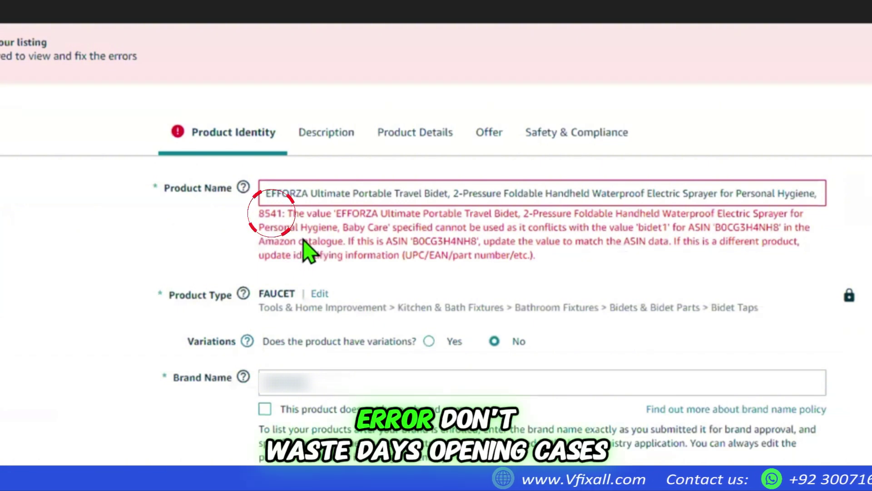